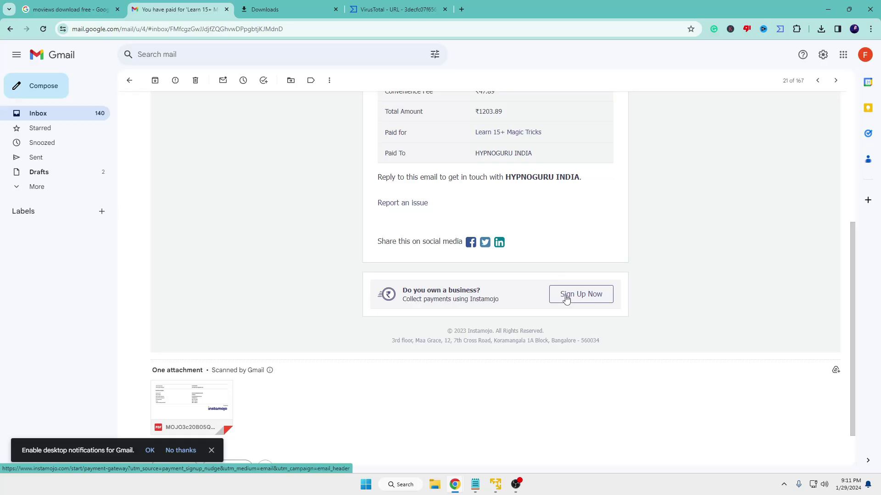
Send the Instamojo email's Sign Up Now link to VirusTotal with VT4Browsers' Scan selected link.
right_click(567, 298)
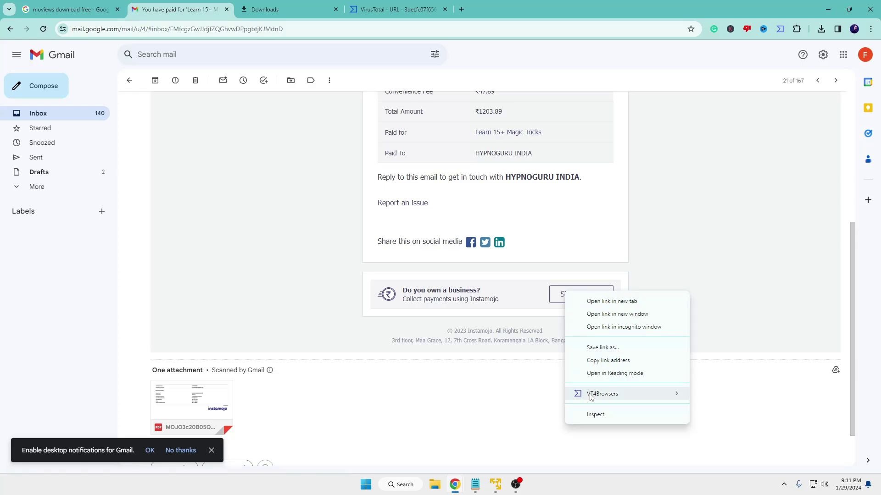
mouse_move(598, 398)
click(720, 361)
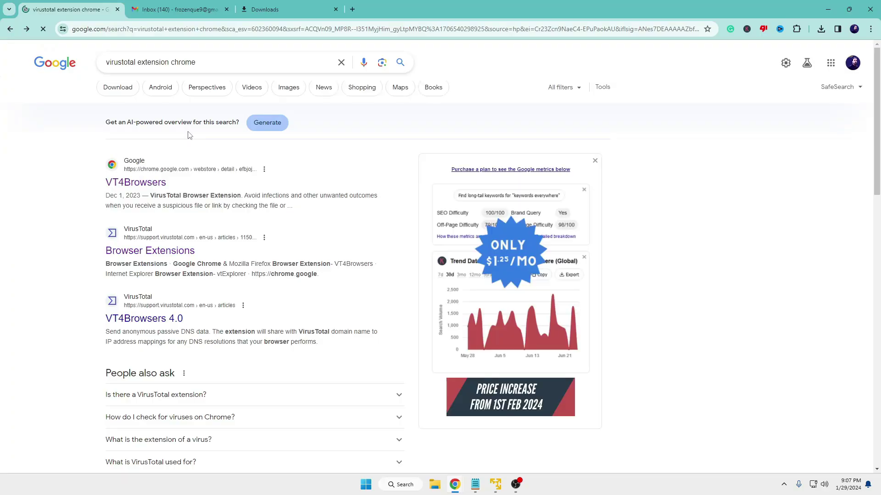
Open the VT4Browsers Chrome Web Store page from the Google search results.
drag(203, 61, 104, 63)
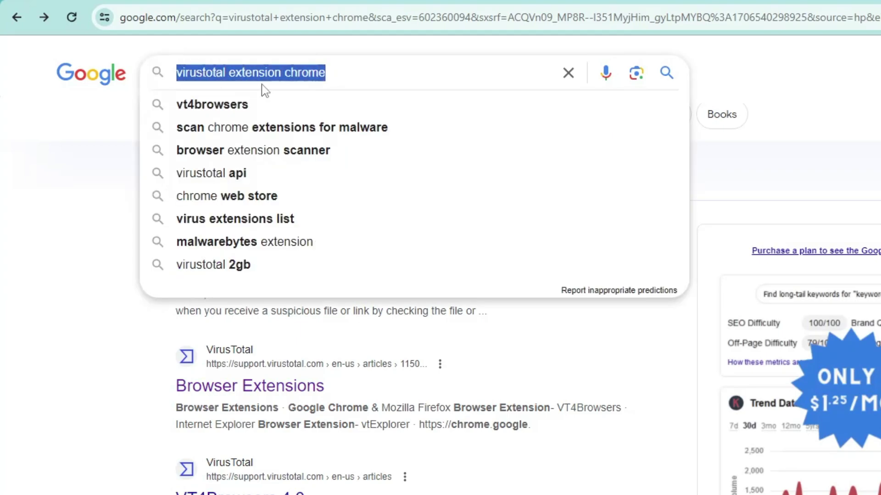
click(9, 243)
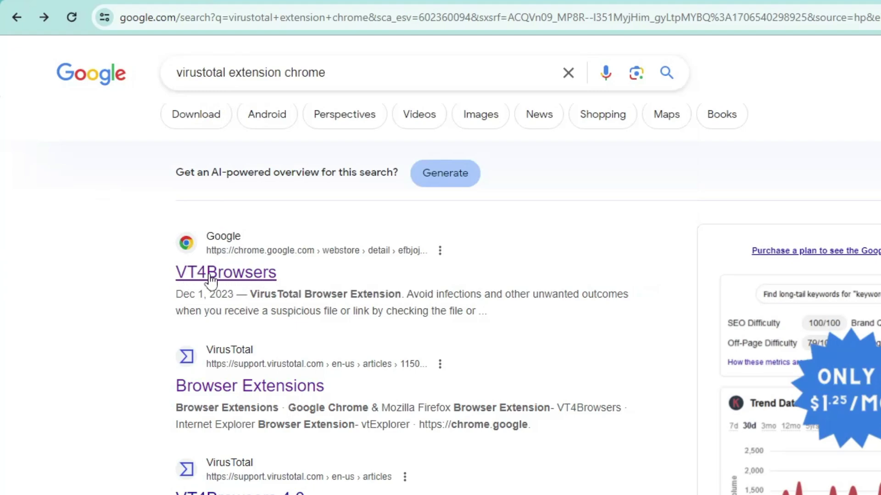
click(242, 278)
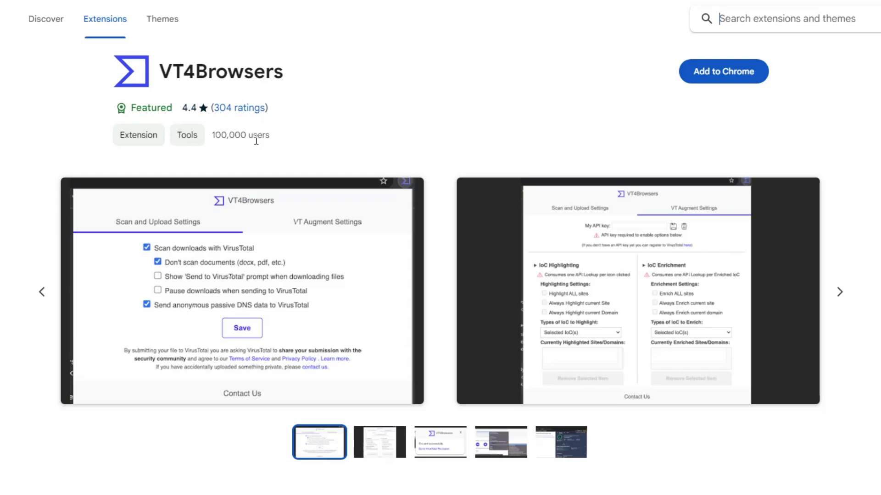
Add VT4Browsers to Chrome, pin it to the toolbar, and bring up its settings popup.
click(707, 77)
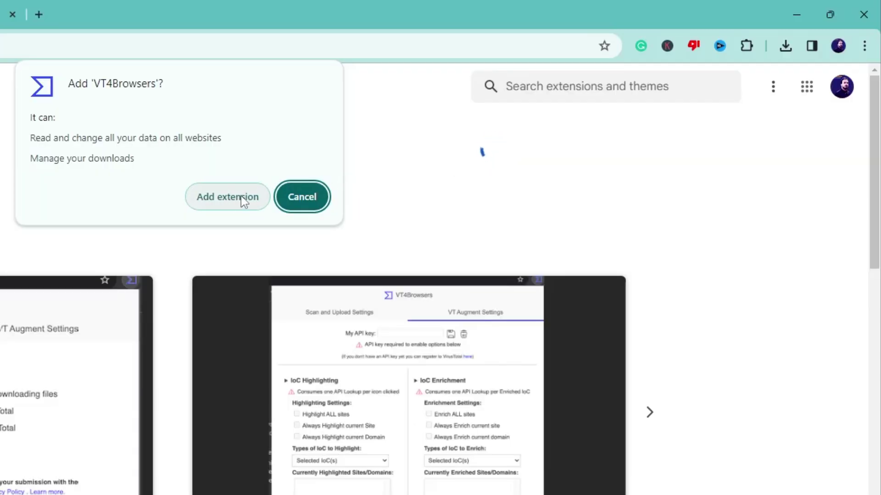
click(235, 196)
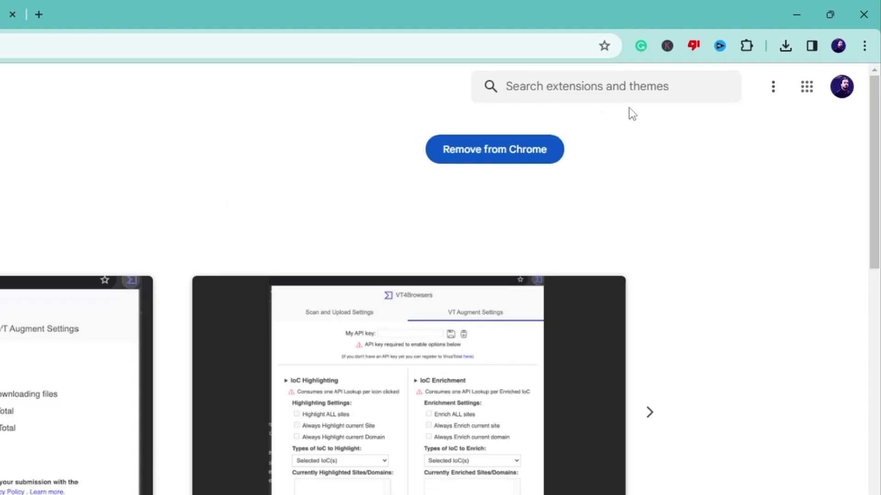
click(746, 46)
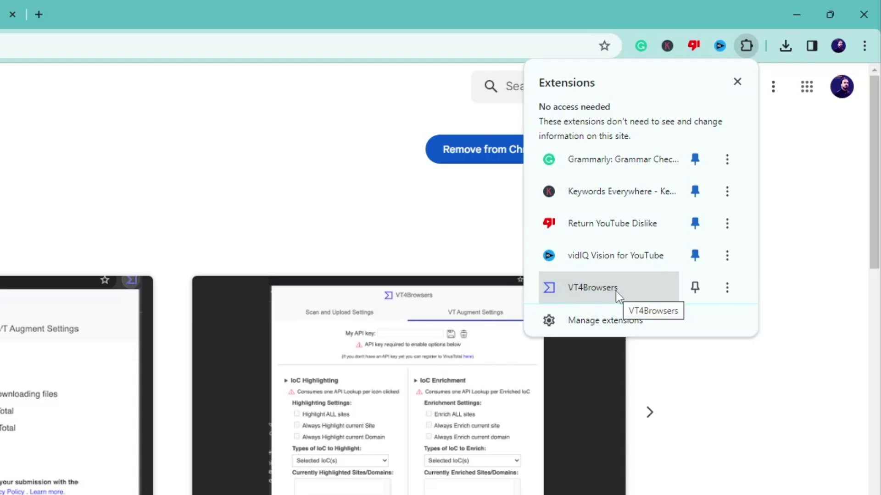
click(696, 288)
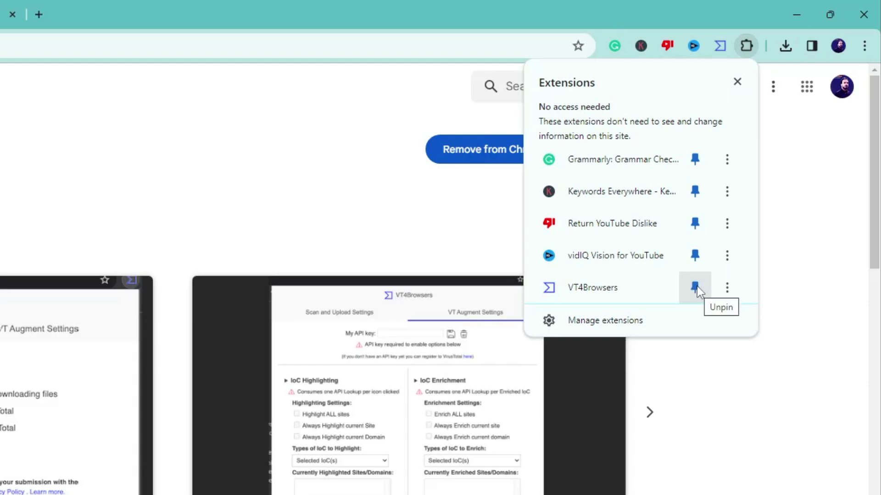
click(661, 5)
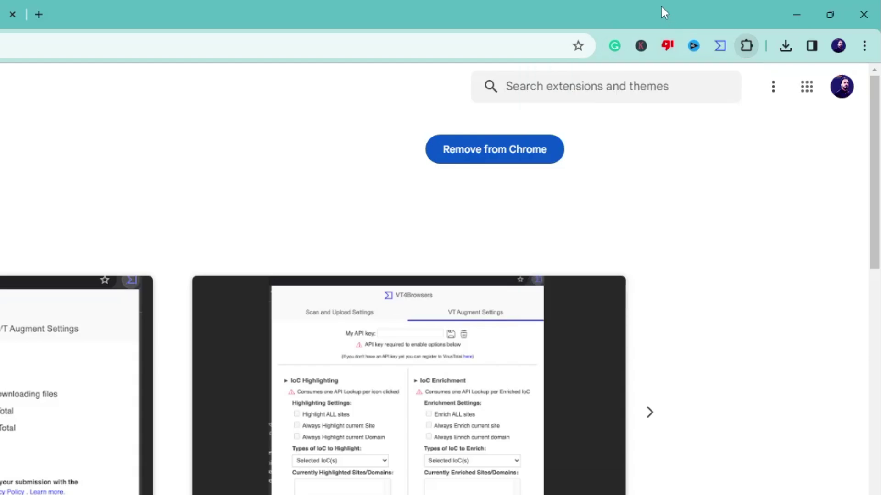
click(722, 46)
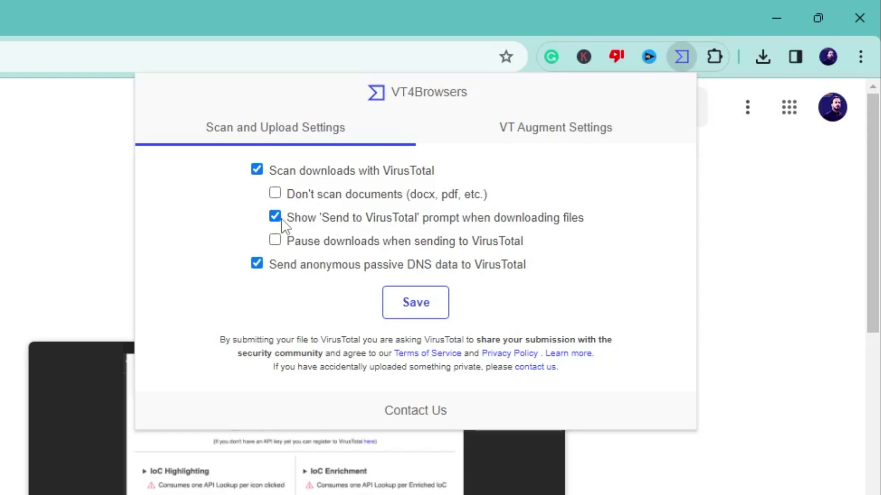
Save the VT4Browsers scan settings and close the popup.
click(419, 305)
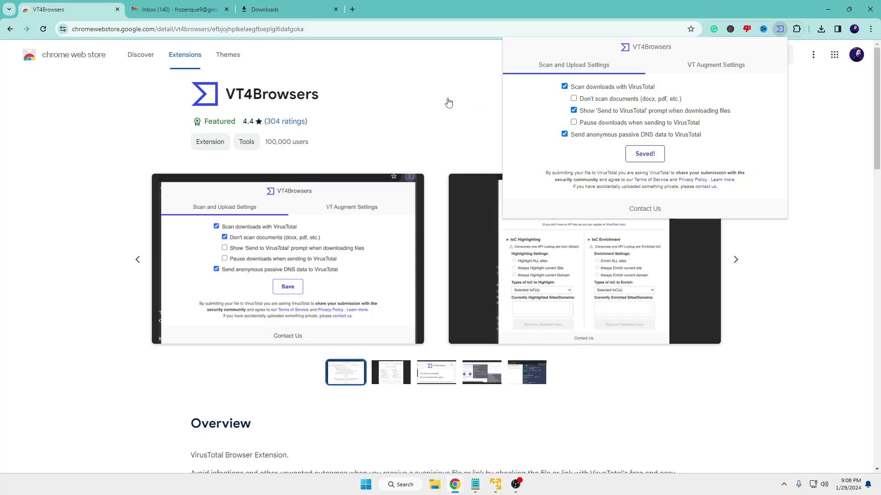
click(50, 211)
Go to google.com, search 'moviews download free', and scroll down to the Gihosoft result.
click(340, 28)
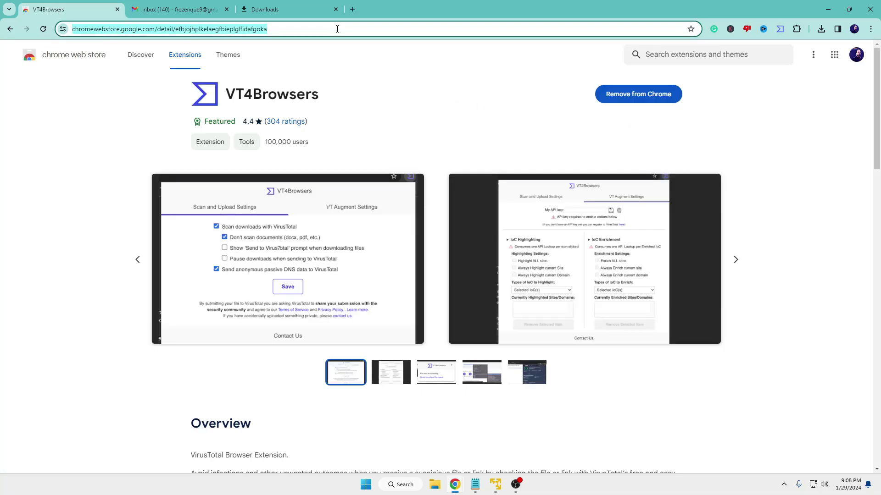
text(google.com)
key(Return)
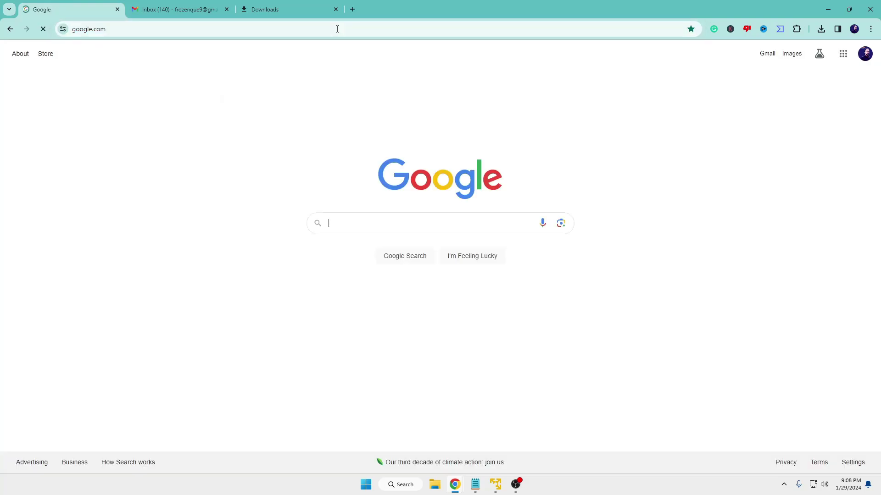
text(movi)
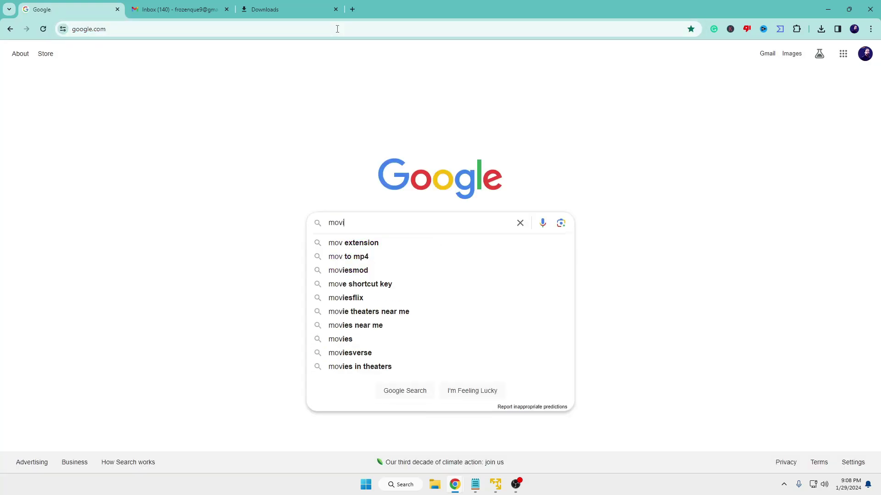
text(ews download free)
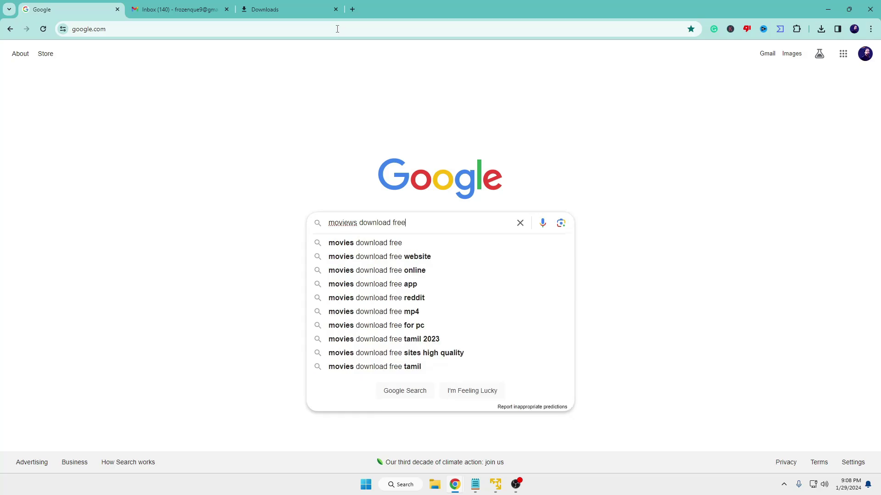
key(Return)
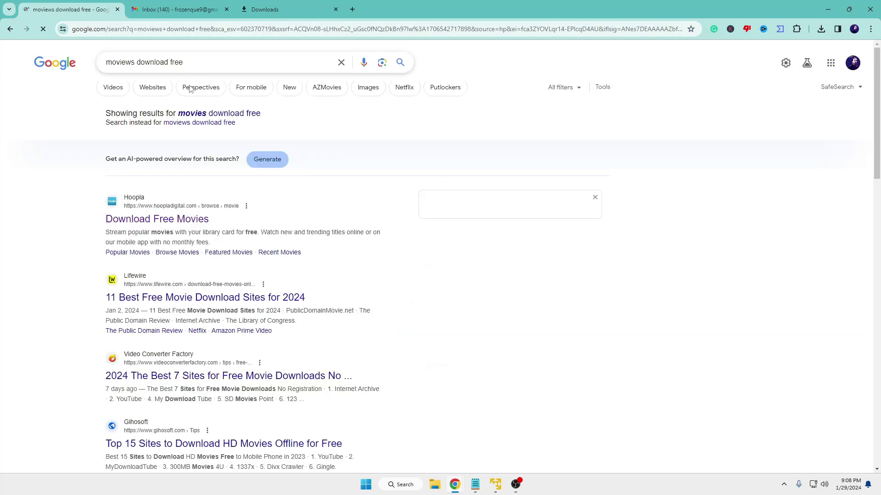
scroll(222, 229, down, 1)
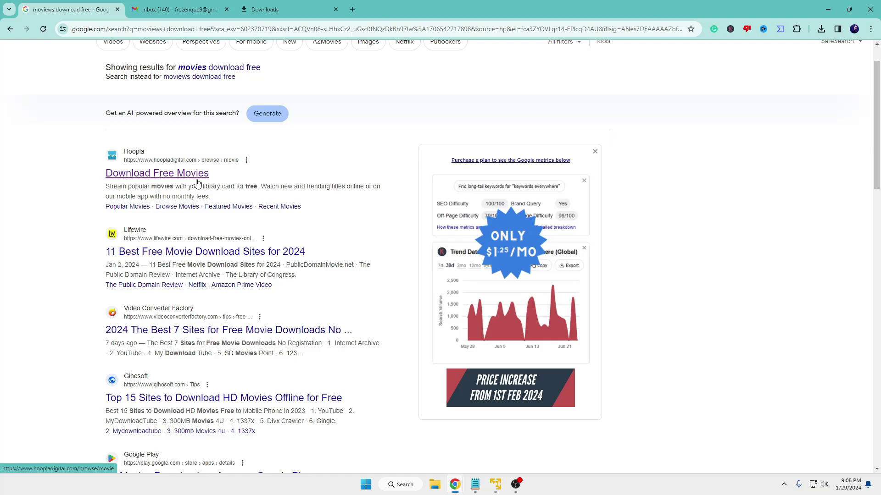
scroll(197, 183, down, 1)
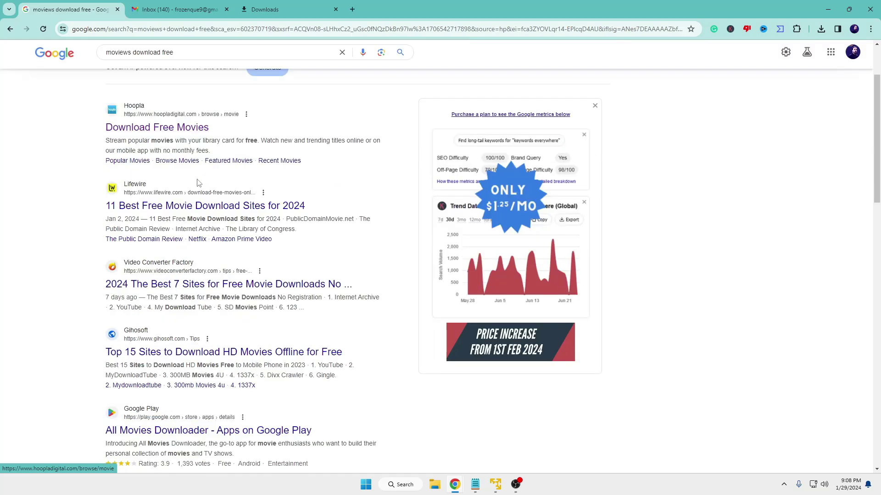
scroll(197, 182, down, 5)
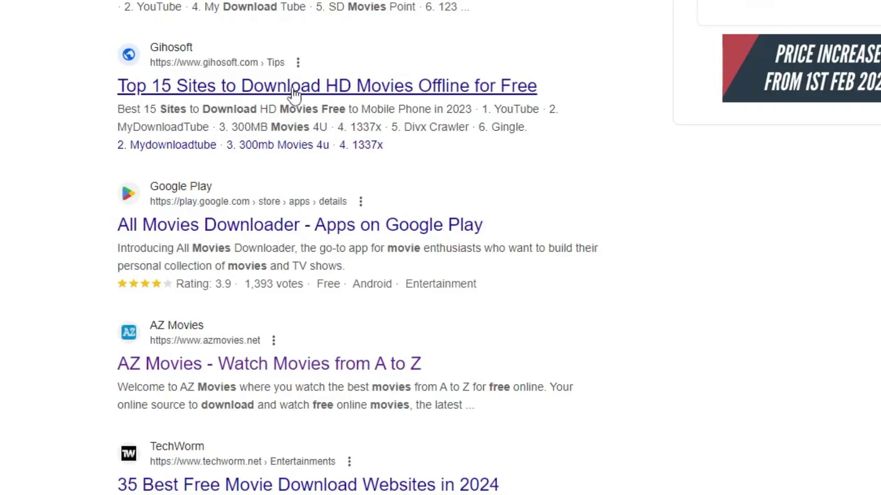
Scan the Gihosoft search-result link on VirusTotal with VT4Browsers.
right_click(293, 89)
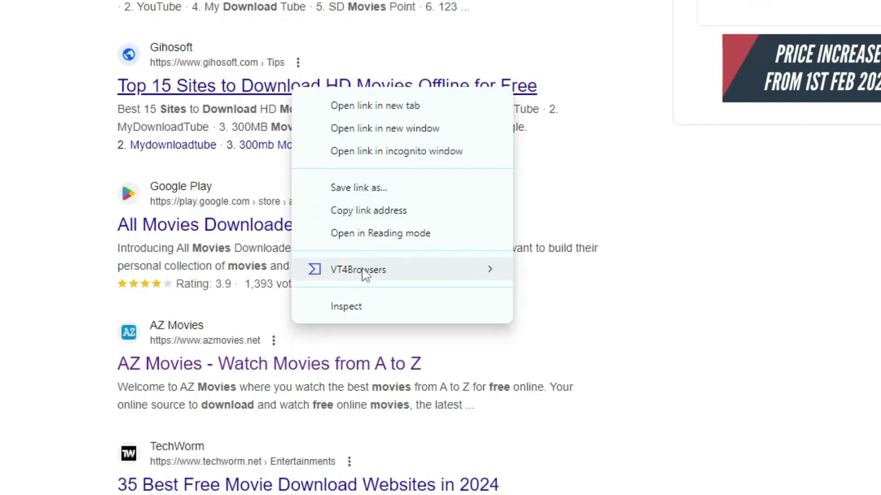
mouse_move(360, 276)
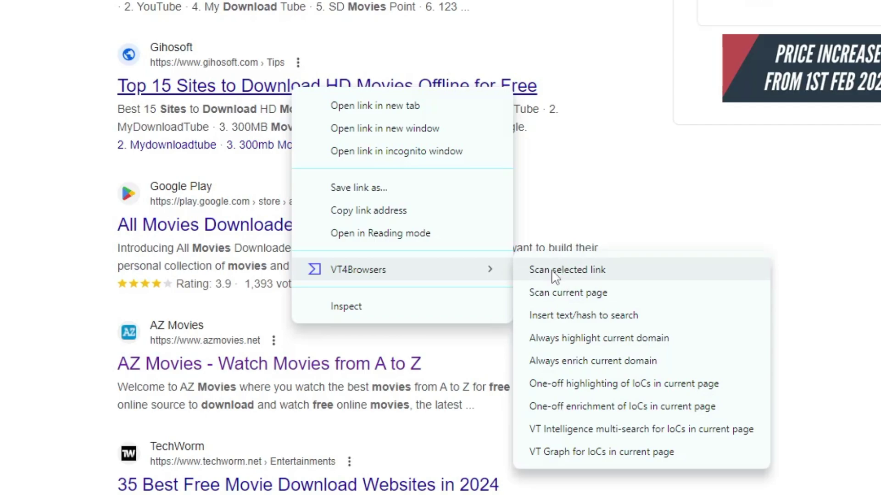
click(592, 275)
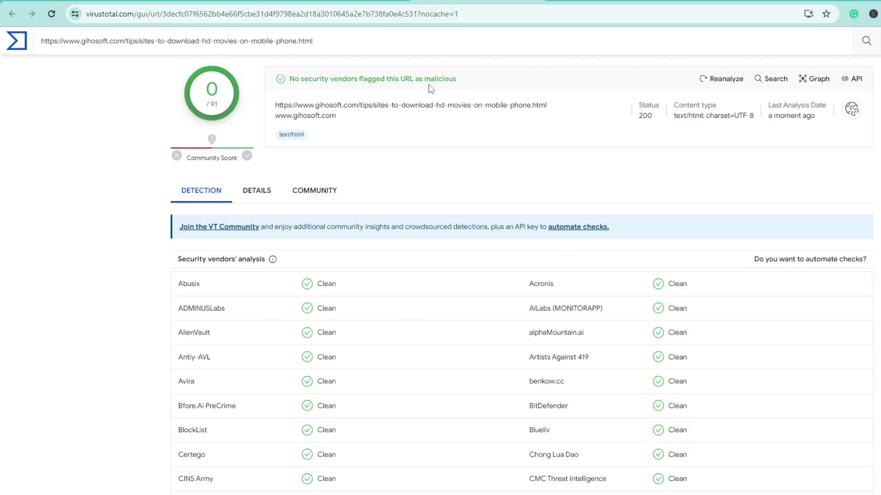
Review the clean 0/91 VirusTotal report, then switch to the Gmail tab.
scroll(435, 191, down, 2)
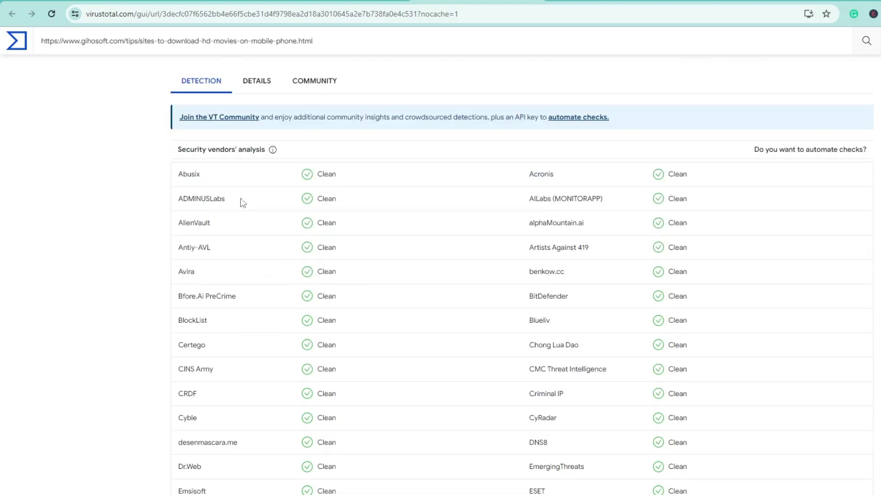
scroll(344, 239, down, 3)
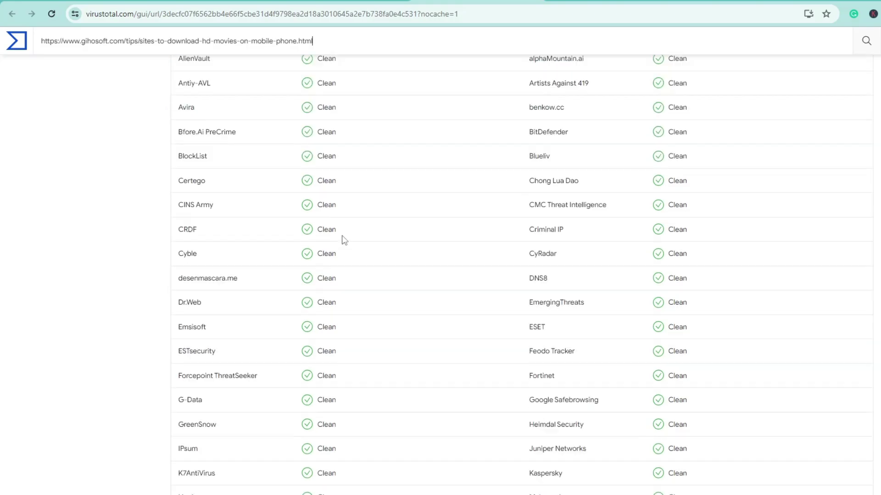
scroll(344, 238, down, 5)
scroll(345, 249, up, 7)
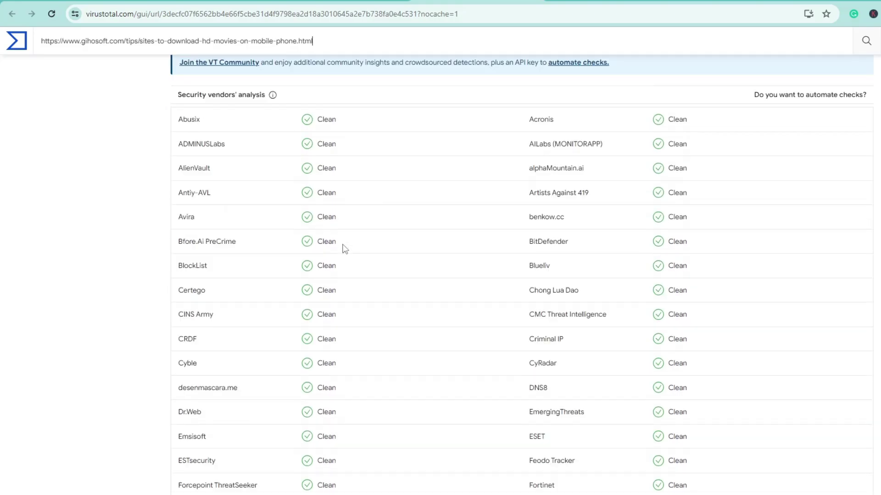
scroll(345, 249, up, 3)
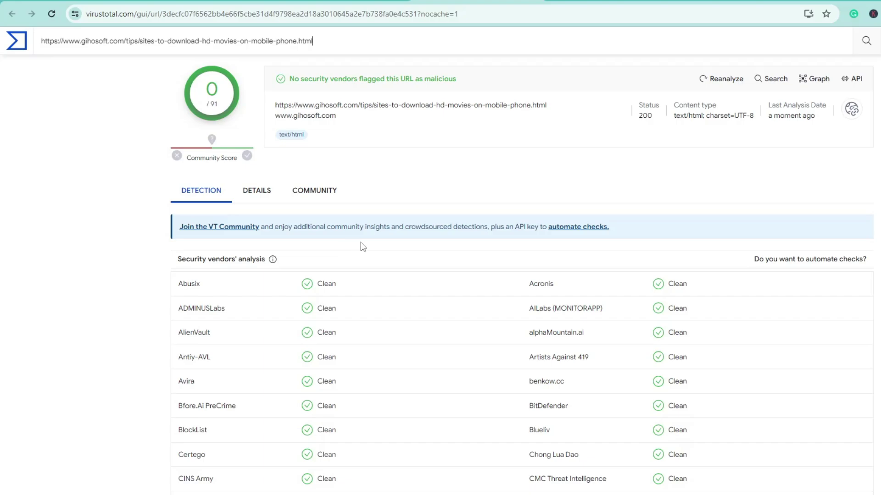
click(206, 3)
key(ctrl+Tab)
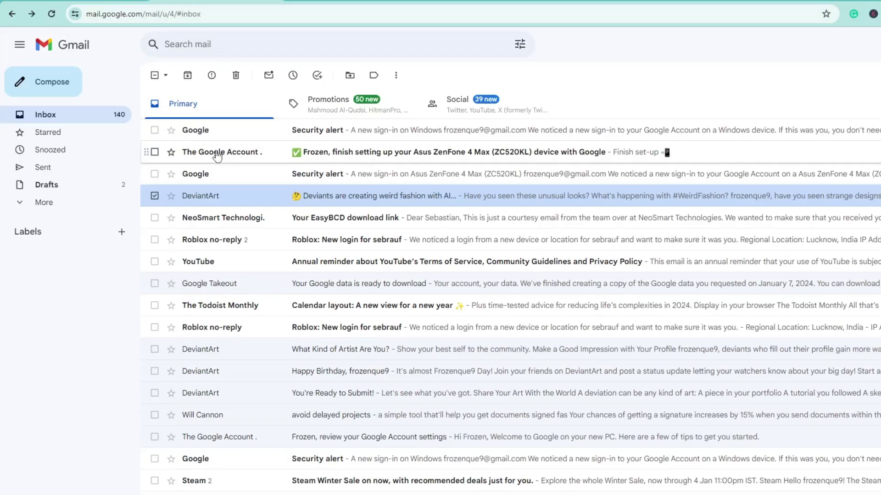
Open the Instamojo payment email from the Gmail inbox.
scroll(216, 175, down, 2)
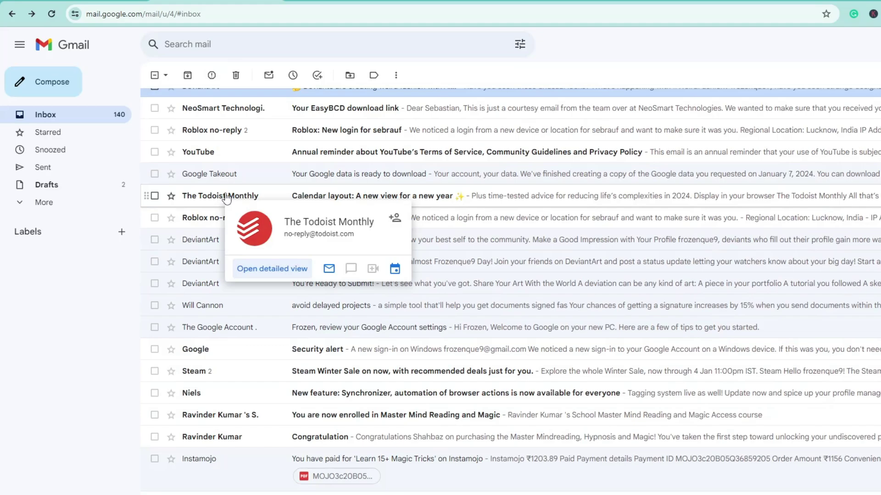
scroll(472, 205, down, 3)
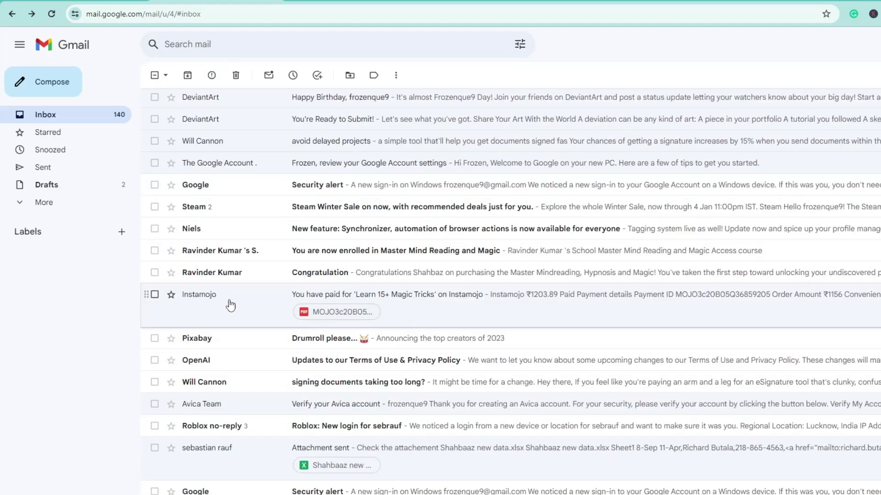
click(406, 298)
Scan the email's Sign Up Now link on VirusTotal with VT4Browsers.
scroll(720, 332, down, 6)
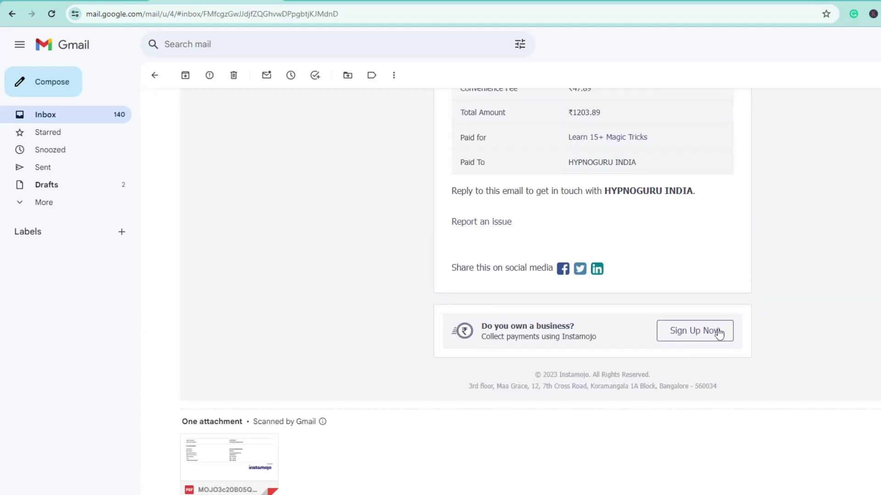
right_click(676, 330)
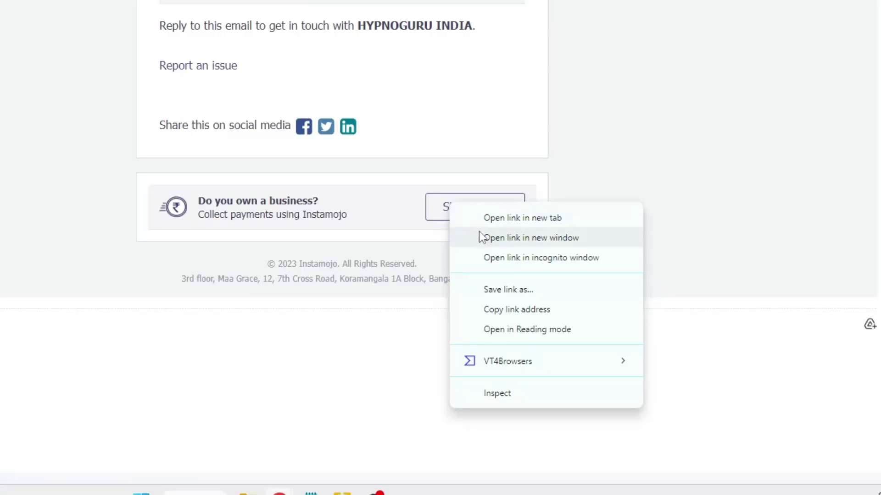
mouse_move(713, 453)
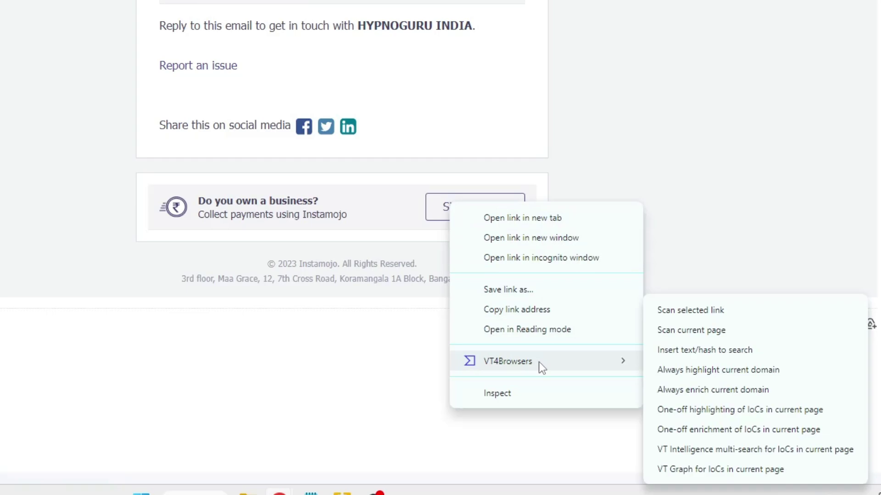
click(688, 312)
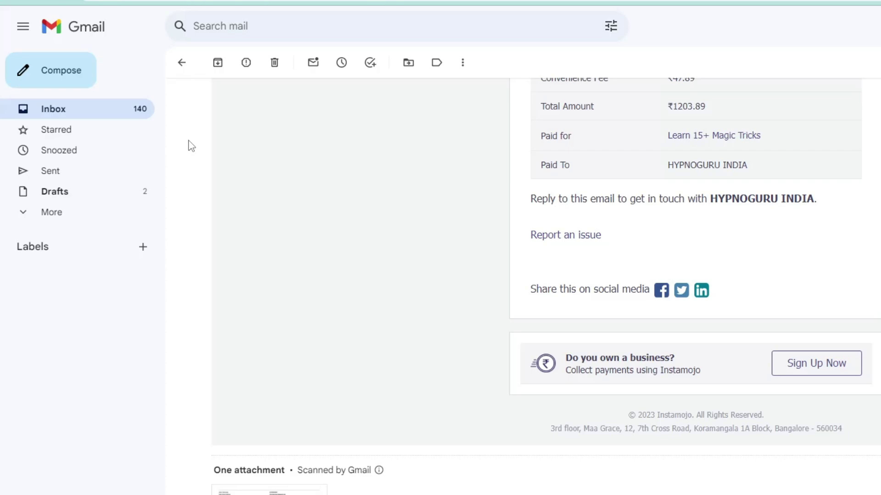
Return to the inbox and open Chrome's Downloads page from the three-dot menu.
click(84, 110)
scroll(406, 262, down, 3)
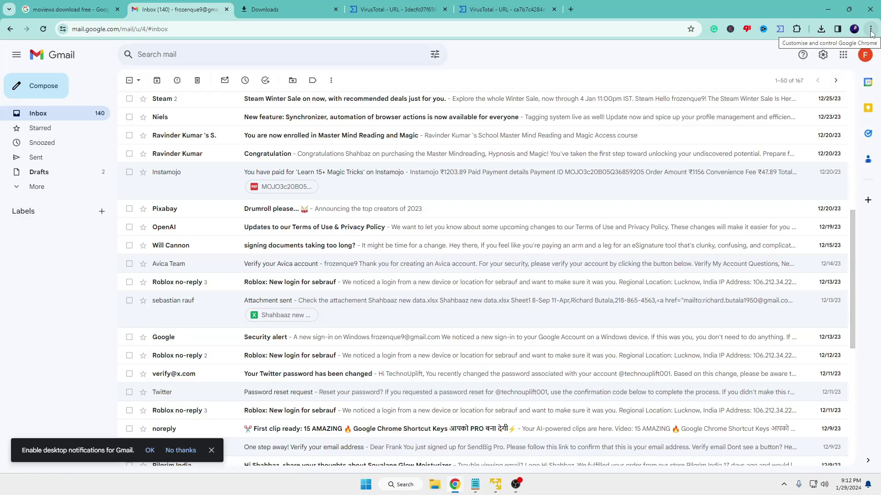
click(871, 31)
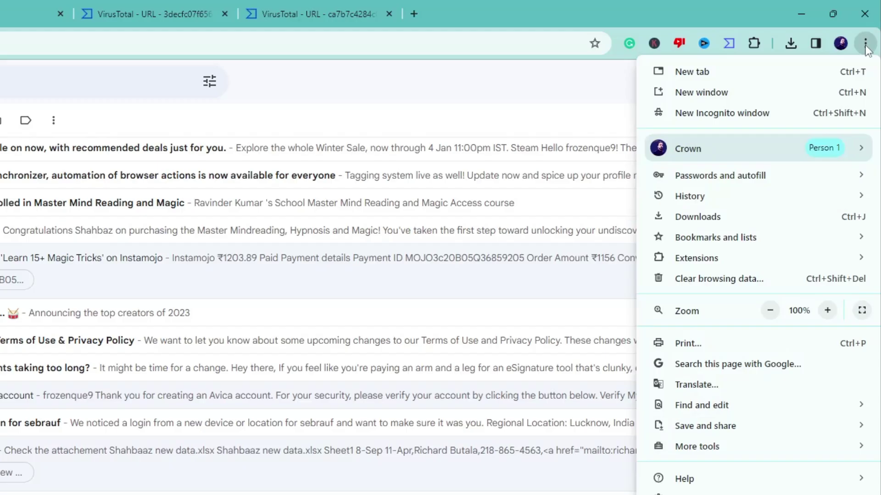
click(728, 216)
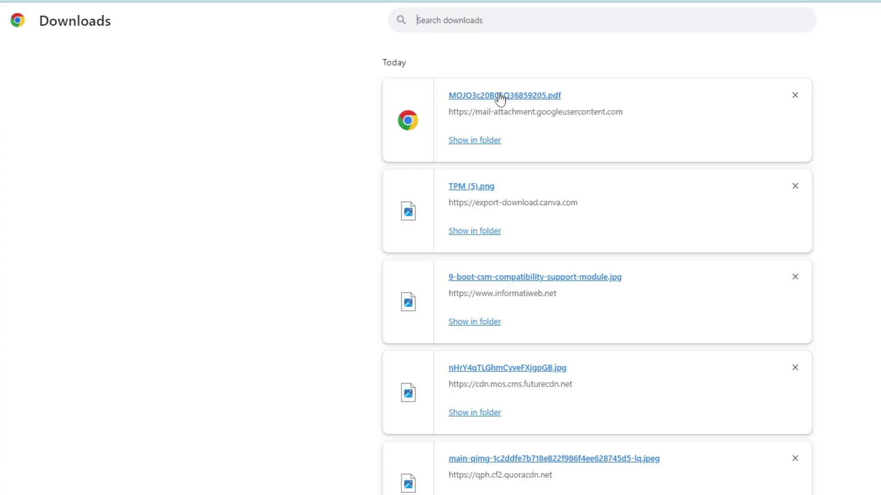
Scan the top downloaded PDF's source link on VirusTotal with VT4Browsers.
right_click(500, 97)
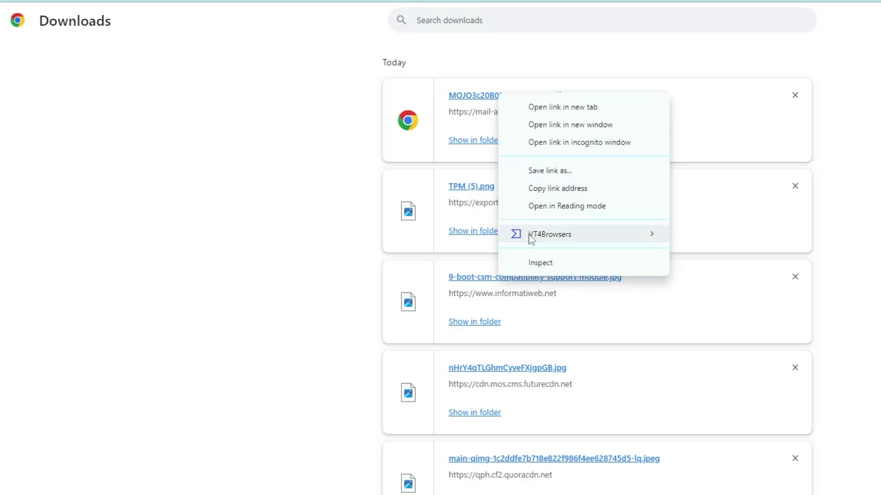
mouse_move(531, 237)
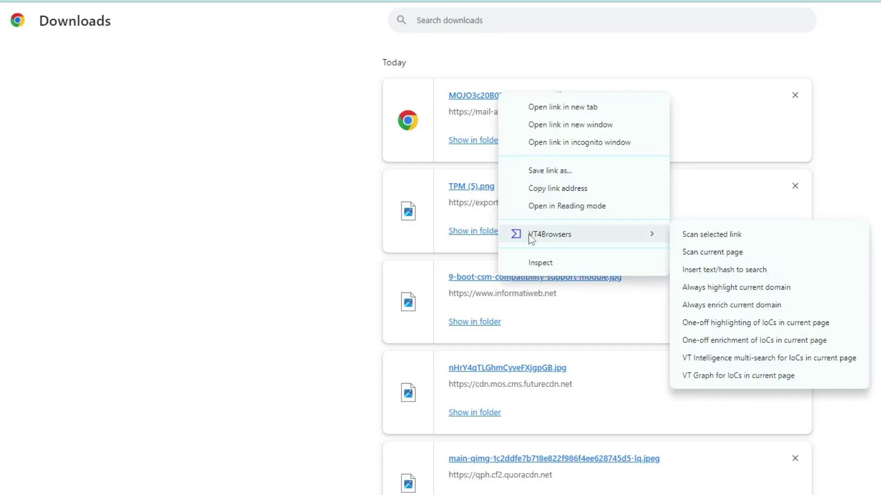
click(719, 235)
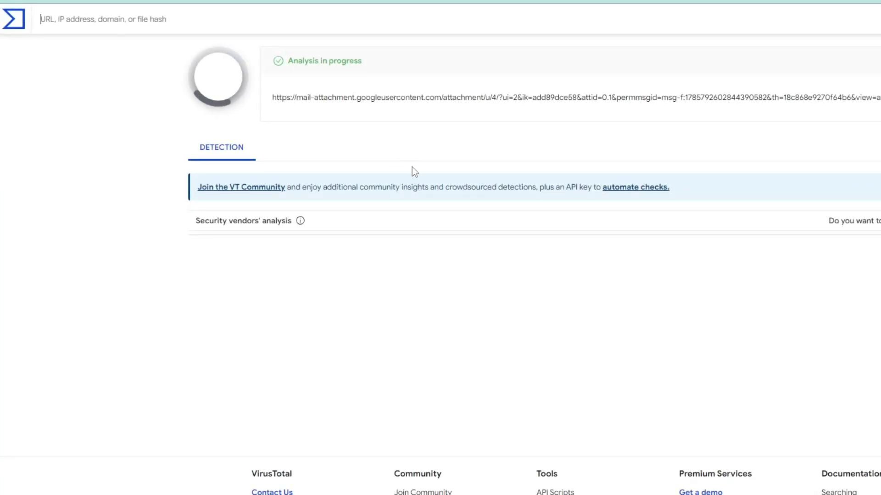